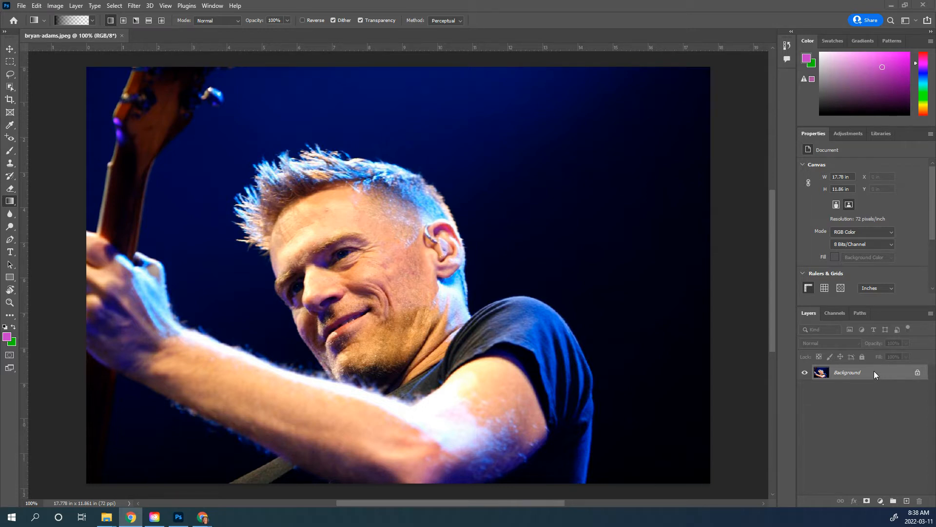
Duplicate the Background layer and switch the ruler units to percent
drag(874, 370, 905, 501)
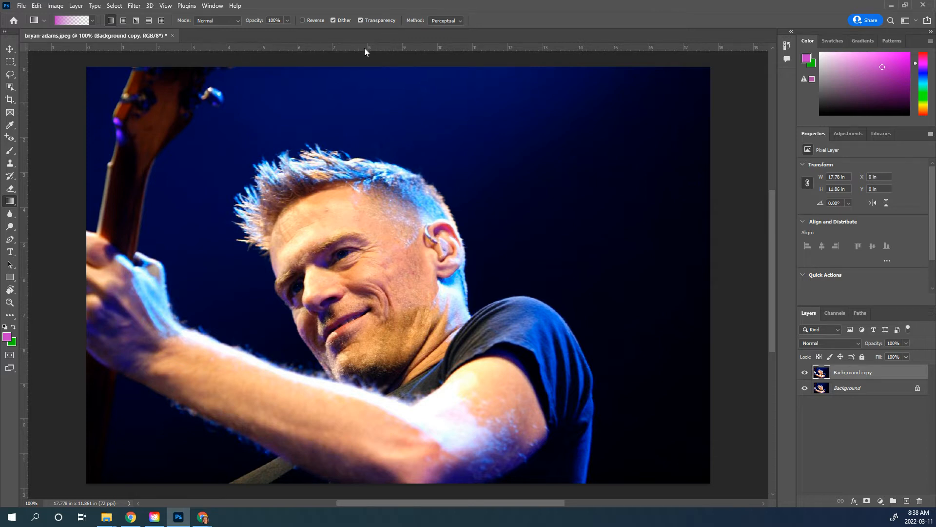
click(166, 6)
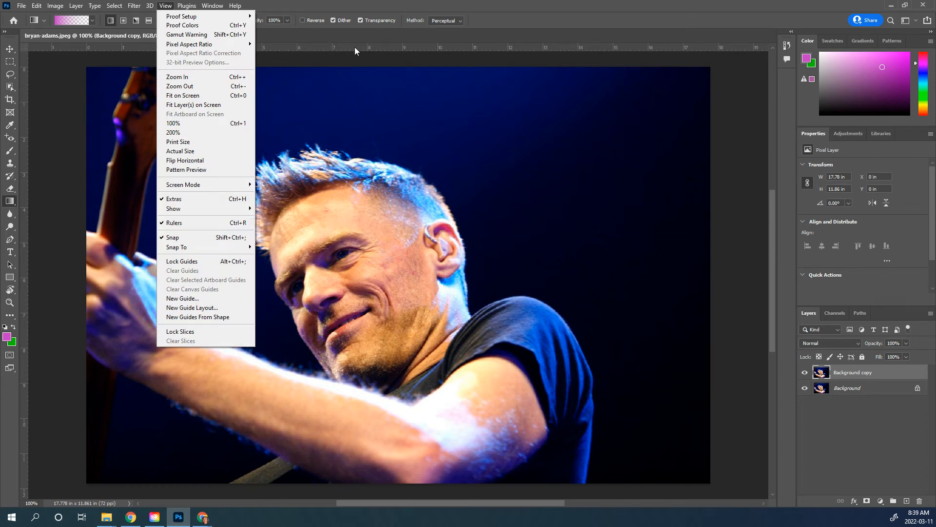
click(339, 45)
right_click(339, 46)
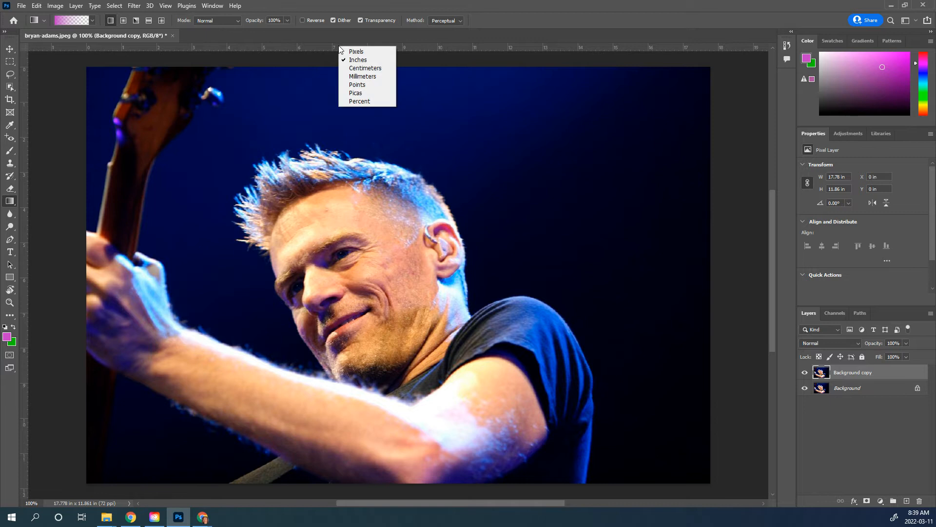
click(361, 101)
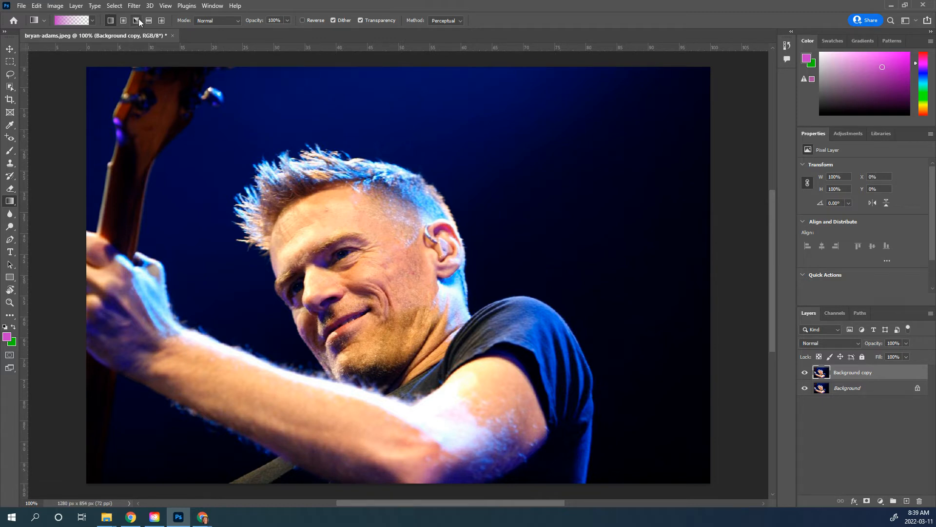
Add two vertical guides at the 33% and 67% positions
click(166, 6)
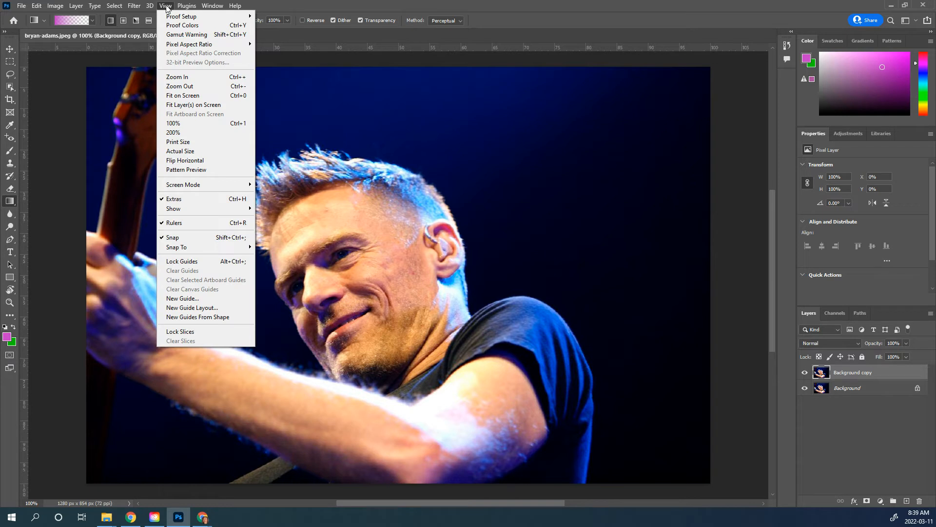
click(193, 302)
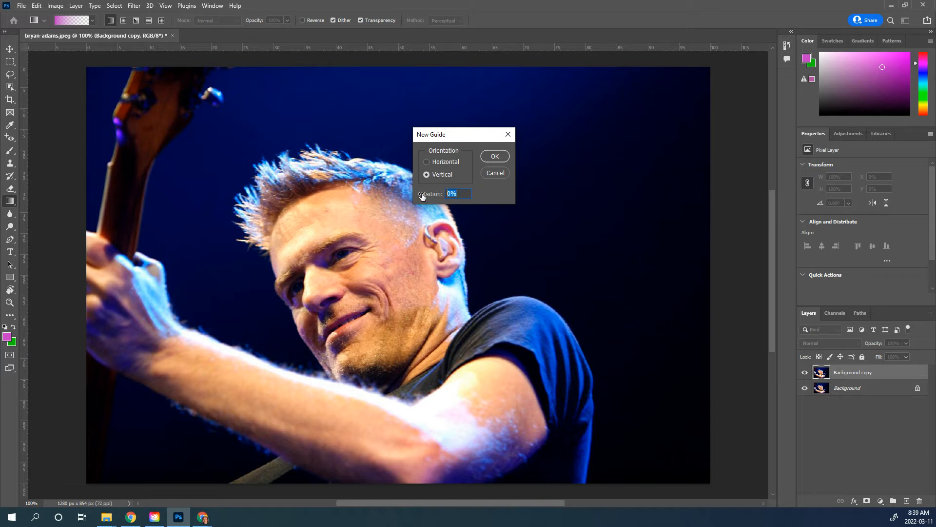
text(33)
click(494, 155)
click(166, 6)
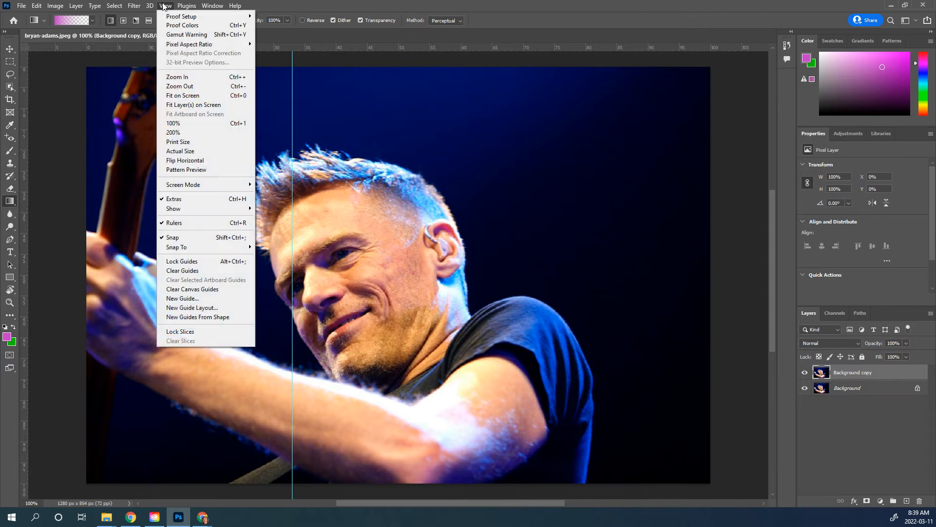
click(183, 298)
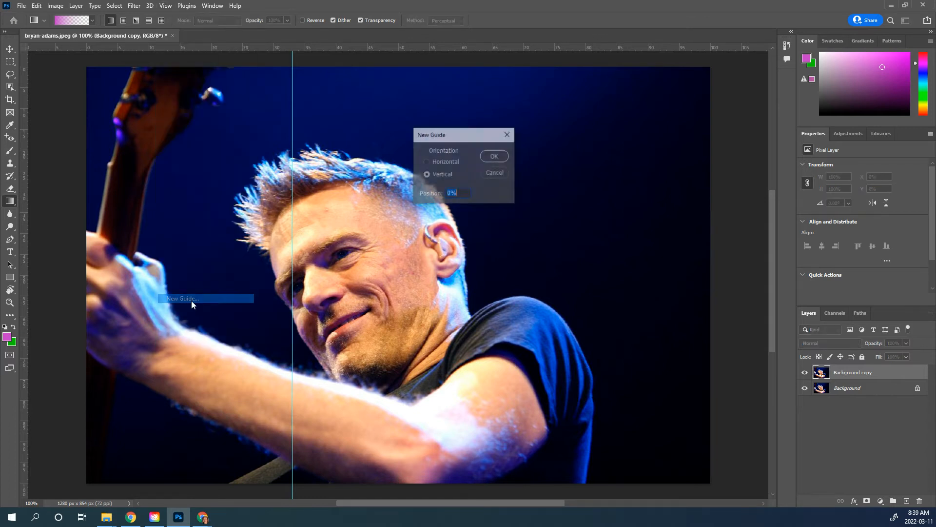
text(67)
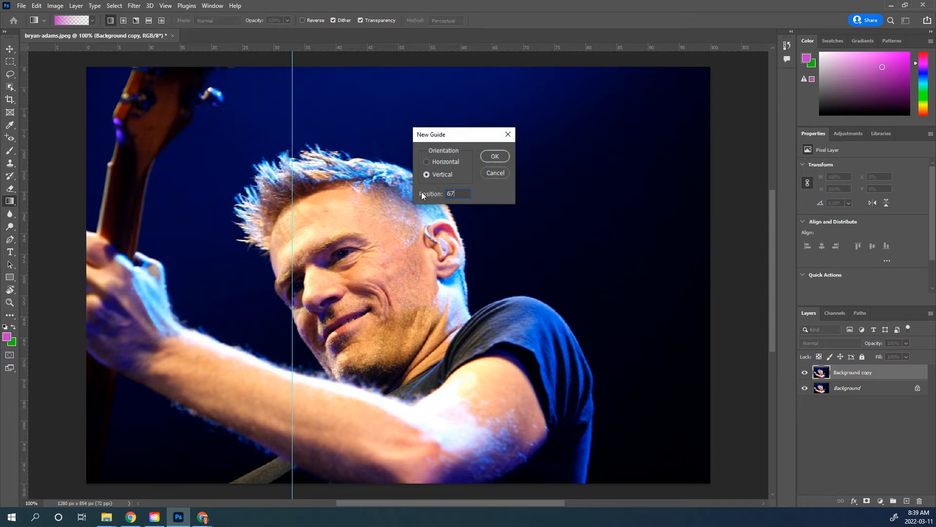
click(495, 156)
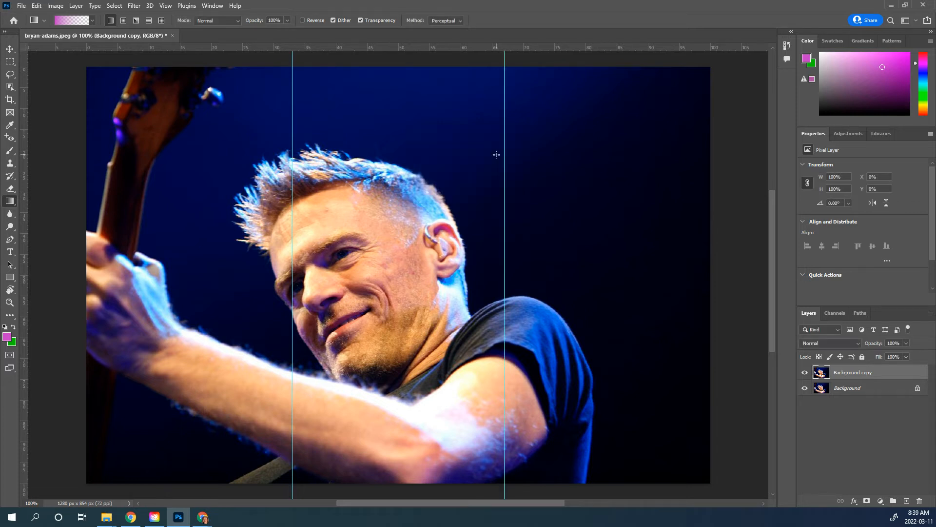
Add two horizontal guides at the 33% and 67% positions to complete the nine-cell grid
click(166, 6)
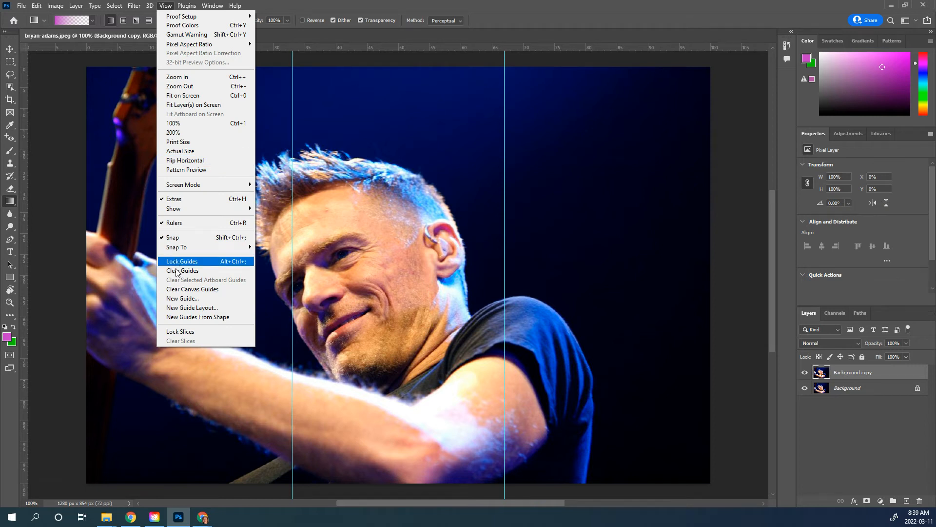
click(185, 299)
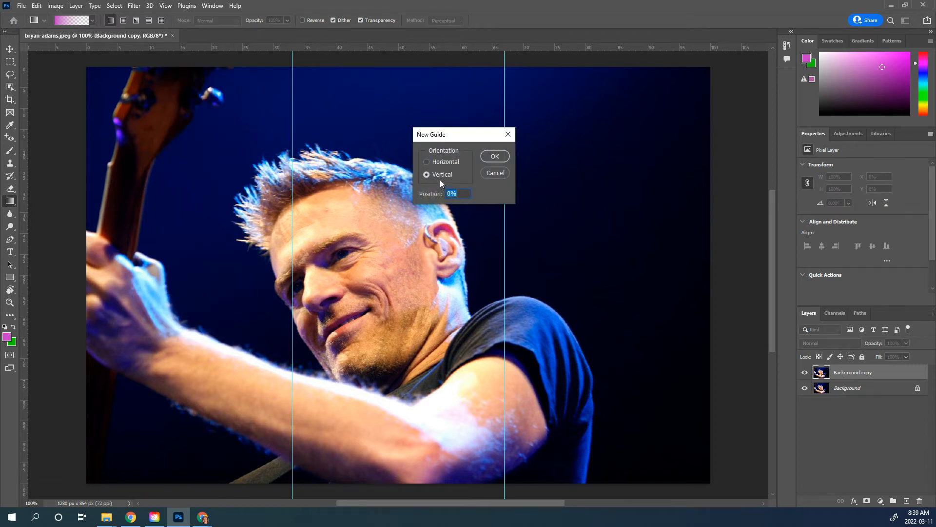
click(427, 162)
text(33)
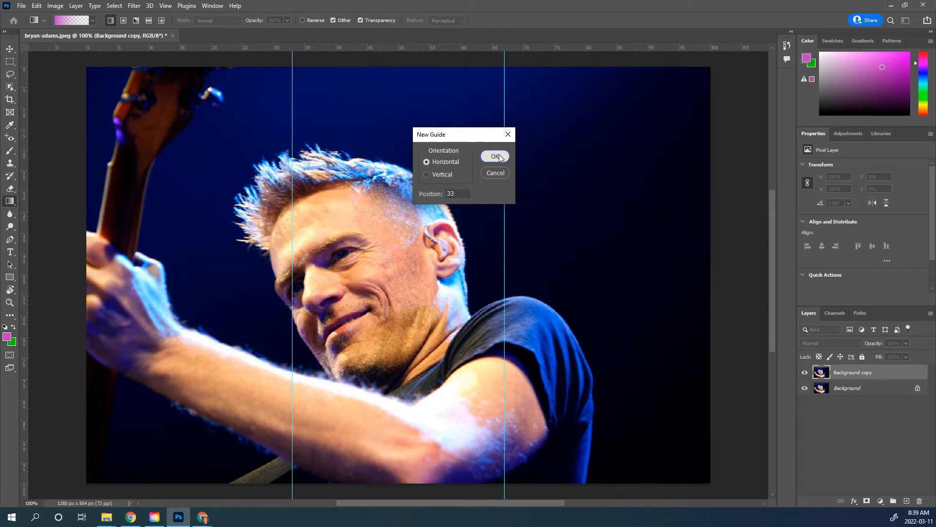
click(499, 157)
click(165, 6)
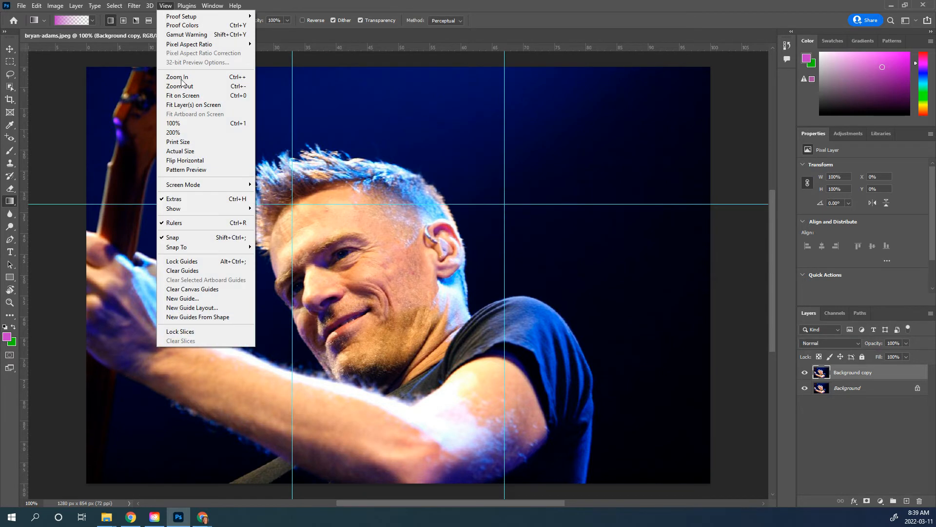
click(189, 299)
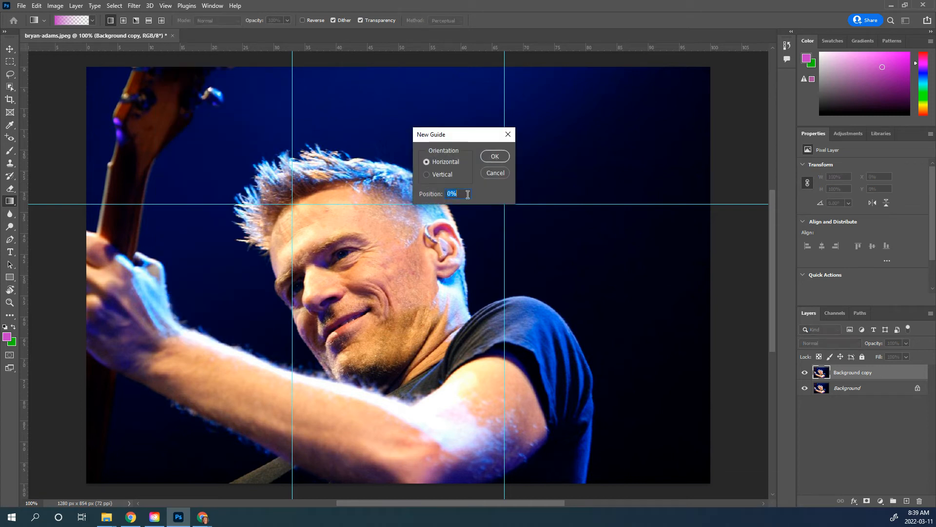
text(67)
click(494, 156)
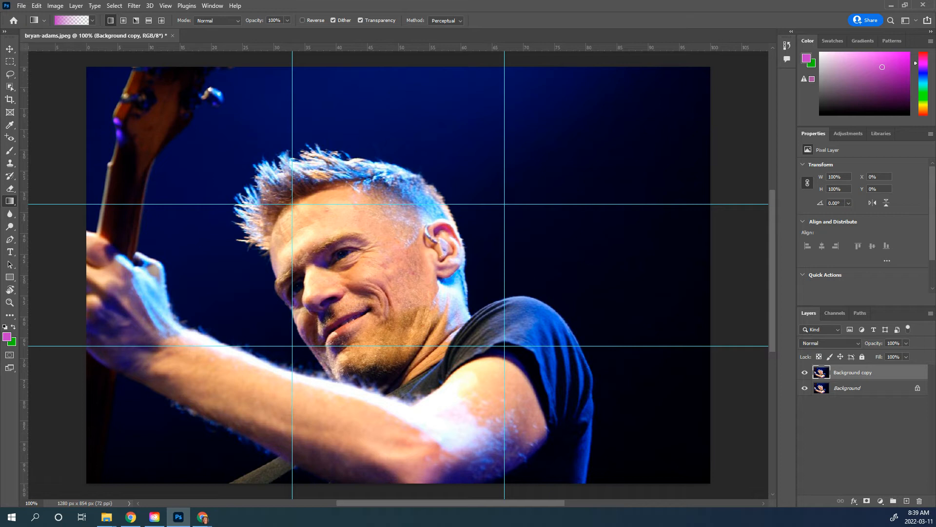
Select the image's upper-left grid cell with the Rectangular Marquee and check which elements selections snap to
click(10, 62)
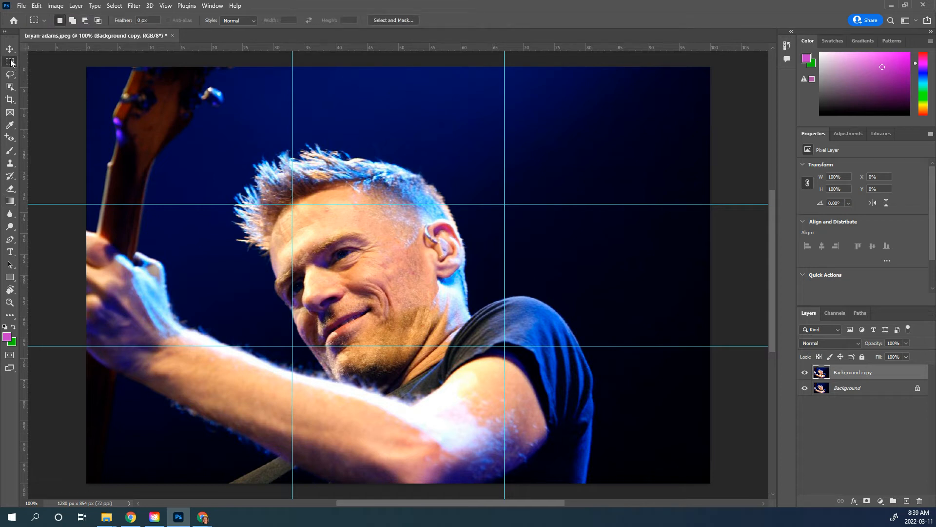
drag(87, 66, 293, 204)
click(166, 7)
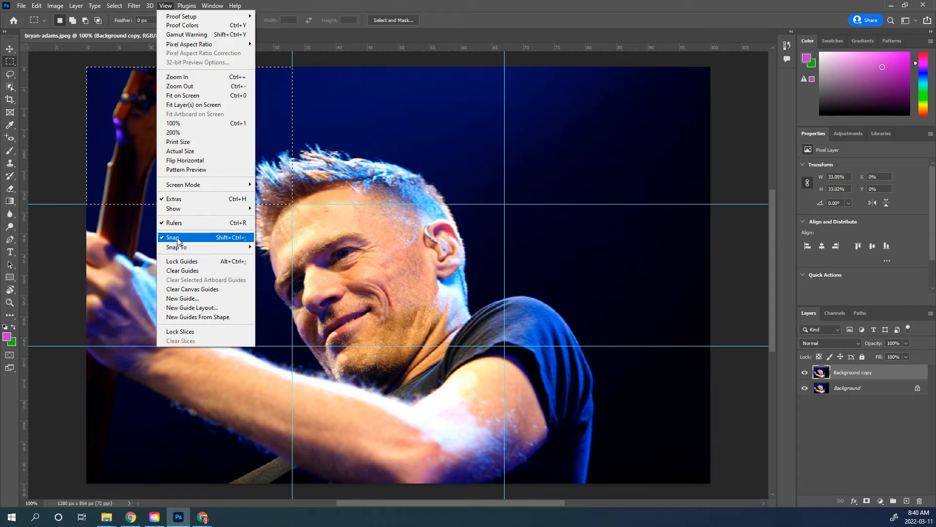
mouse_move(177, 250)
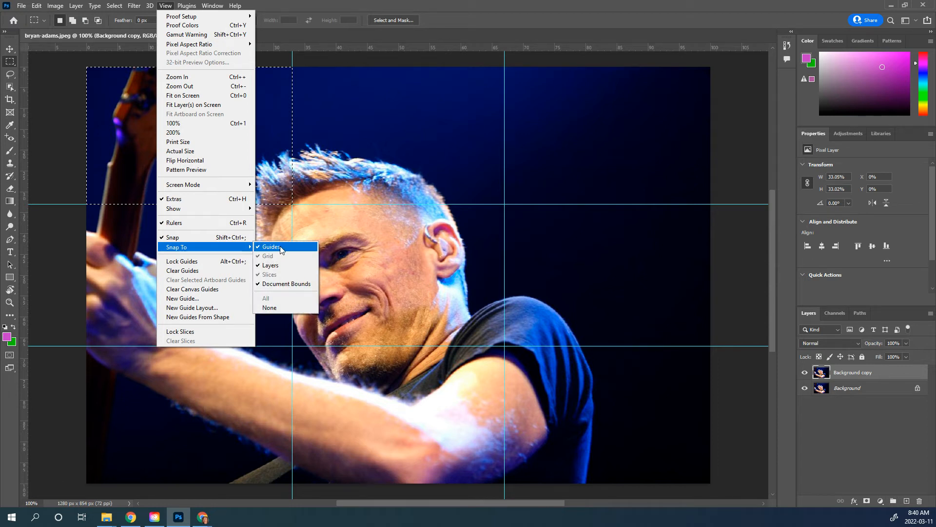
click(164, 8)
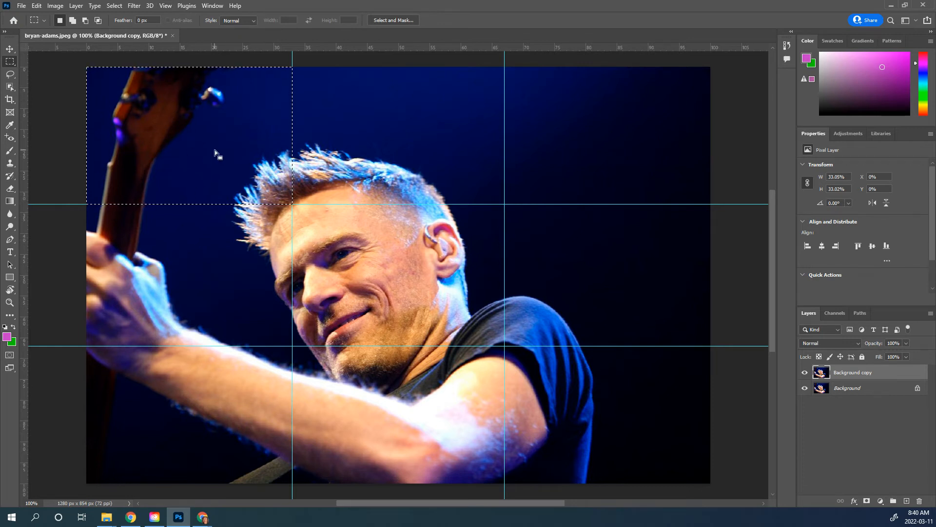
Apply the Oil Paint filter to the selected cell with stylization near maximum, cleanliness 0.5 and scale 7.7
click(135, 5)
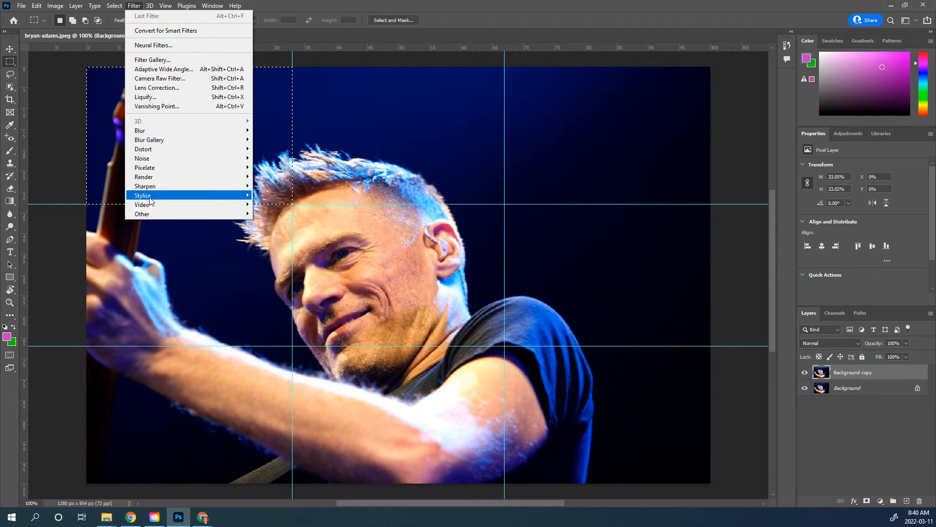
mouse_move(150, 198)
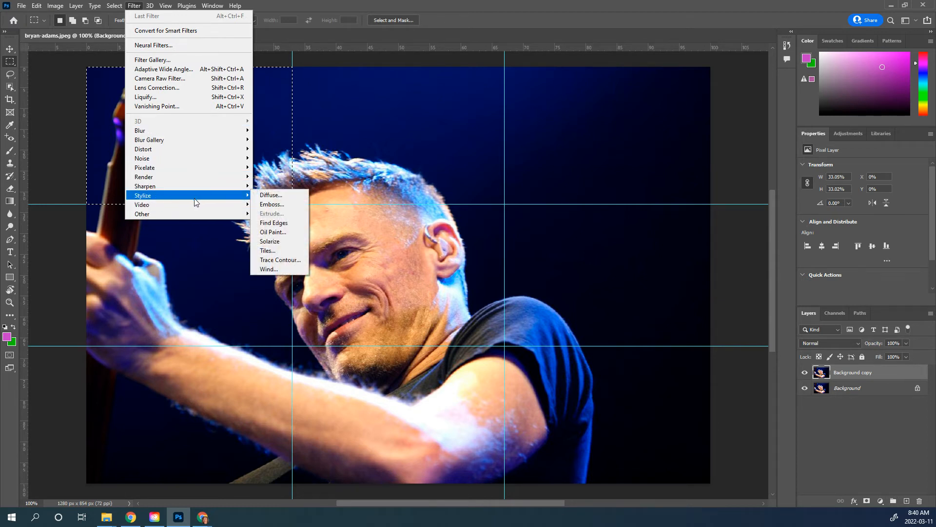
click(271, 232)
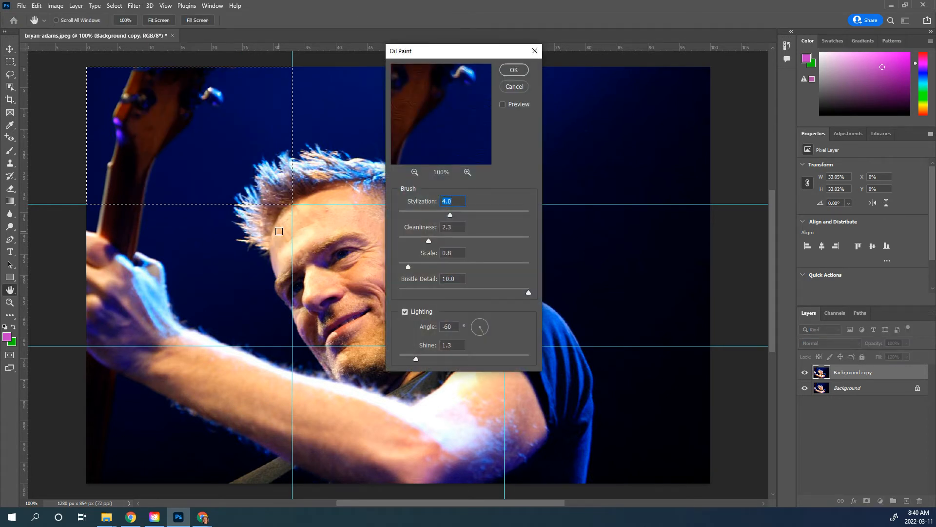
click(415, 172)
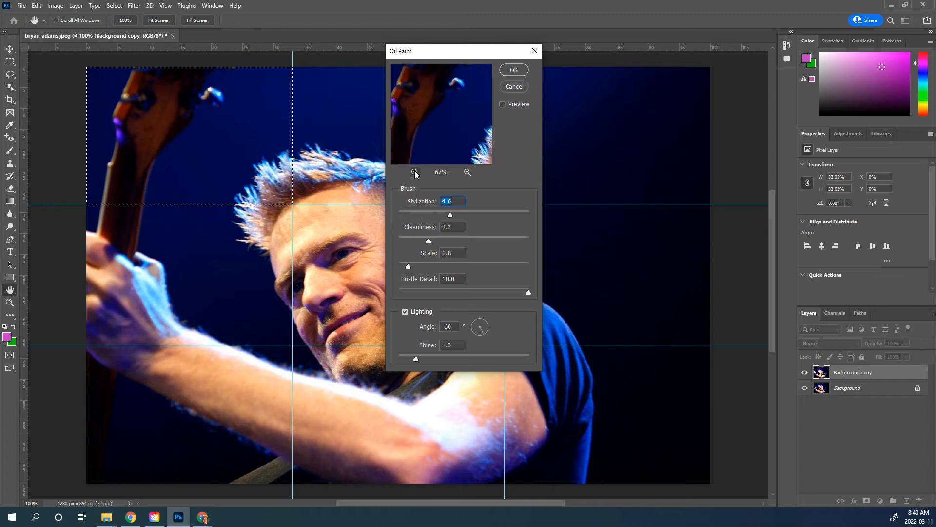
click(415, 172)
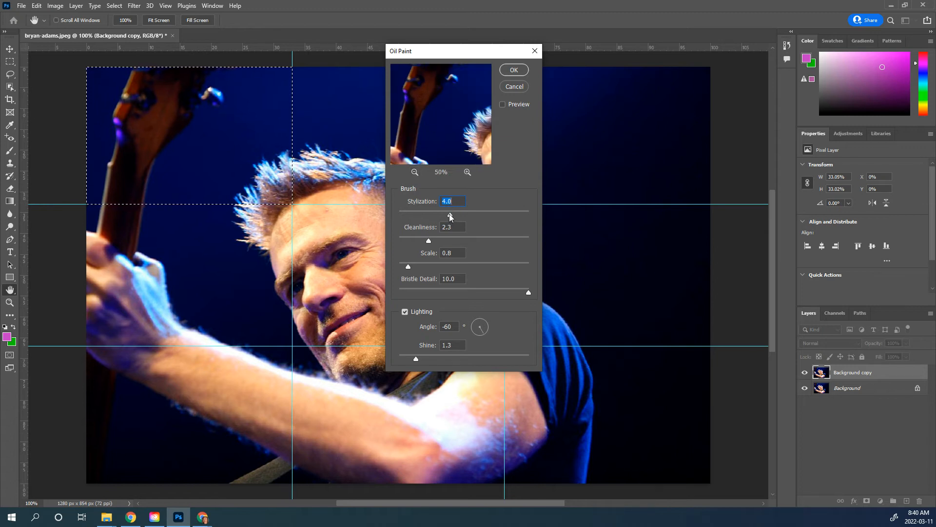
drag(450, 214, 449, 215)
drag(515, 214, 514, 214)
drag(414, 267, 498, 267)
drag(451, 242, 396, 238)
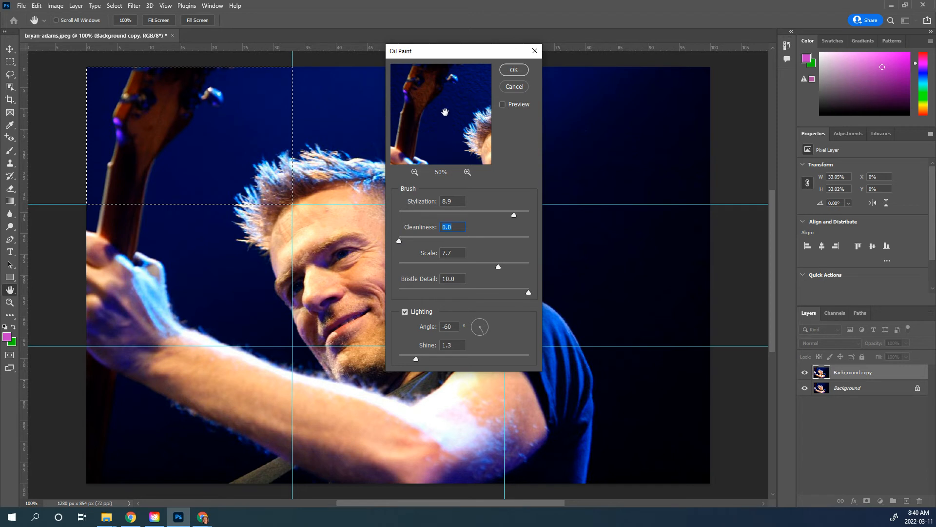
drag(399, 239, 405, 238)
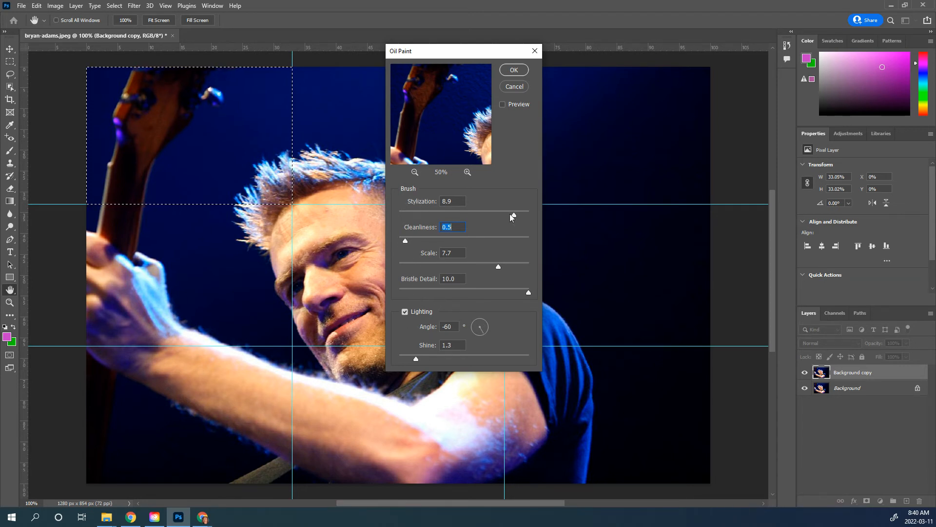
drag(514, 213, 520, 212)
click(516, 68)
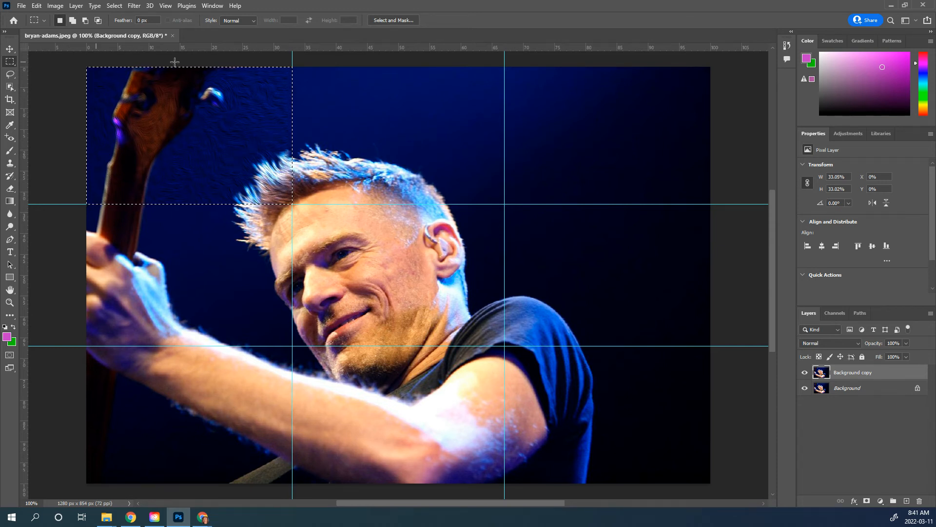
Select the upper-middle grid cell between the two vertical guides and open the Filter Gallery for it
drag(293, 66, 498, 206)
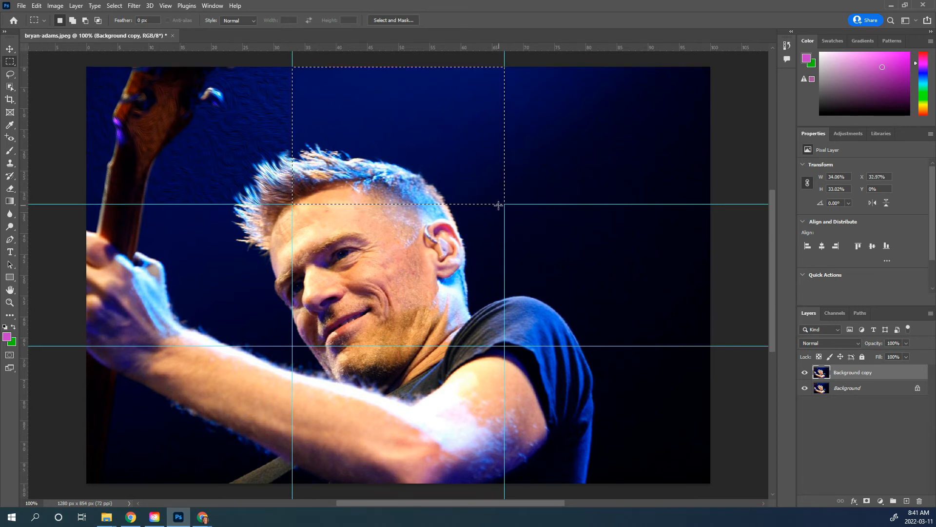
click(133, 6)
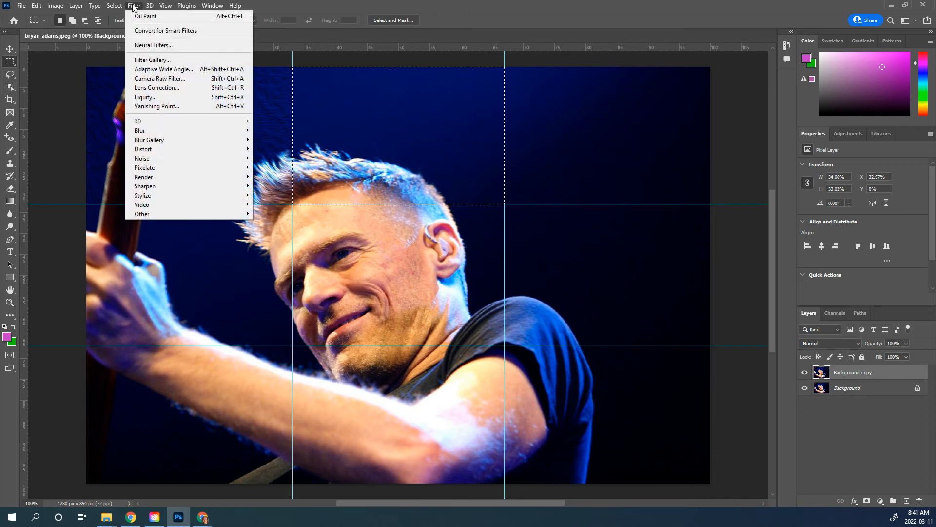
click(158, 61)
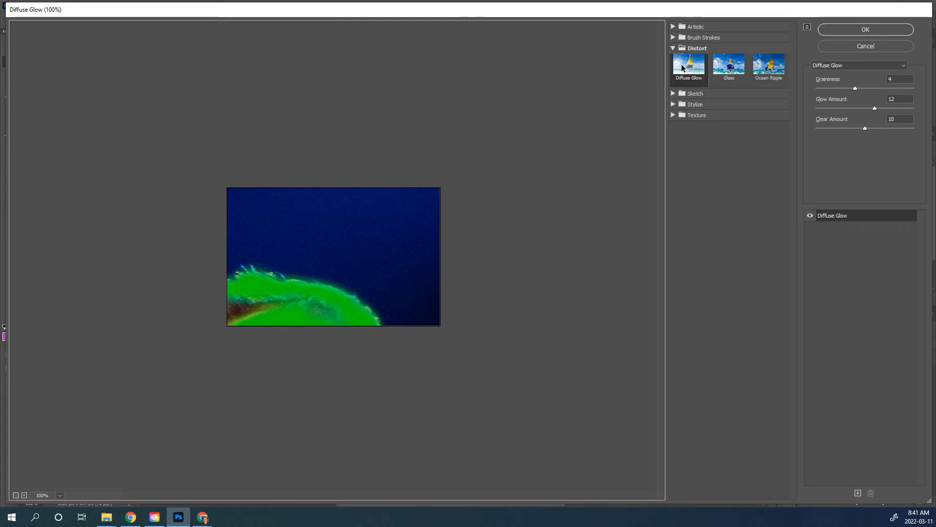
Compare the Glass, Ocean Ripple, Crosshatch and Sprayed Strokes effects on the selected cell
click(730, 65)
click(757, 67)
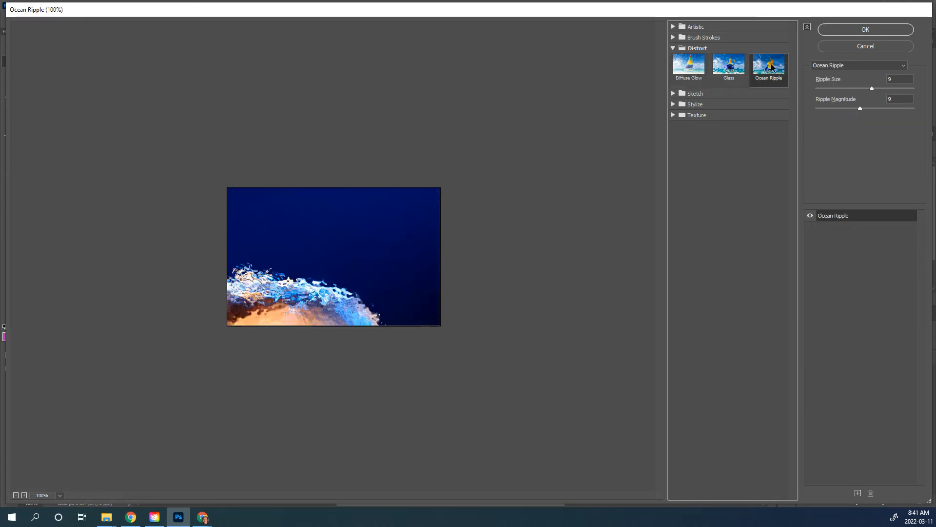
click(673, 38)
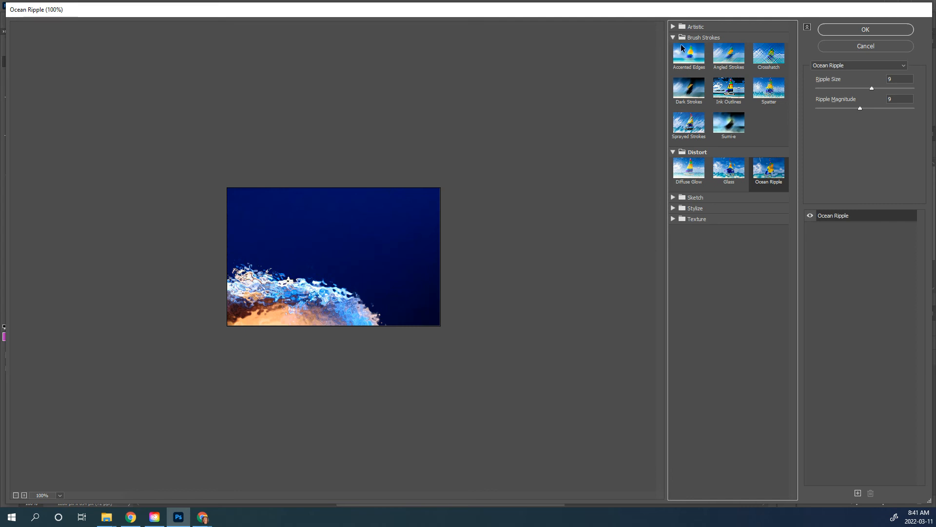
click(770, 58)
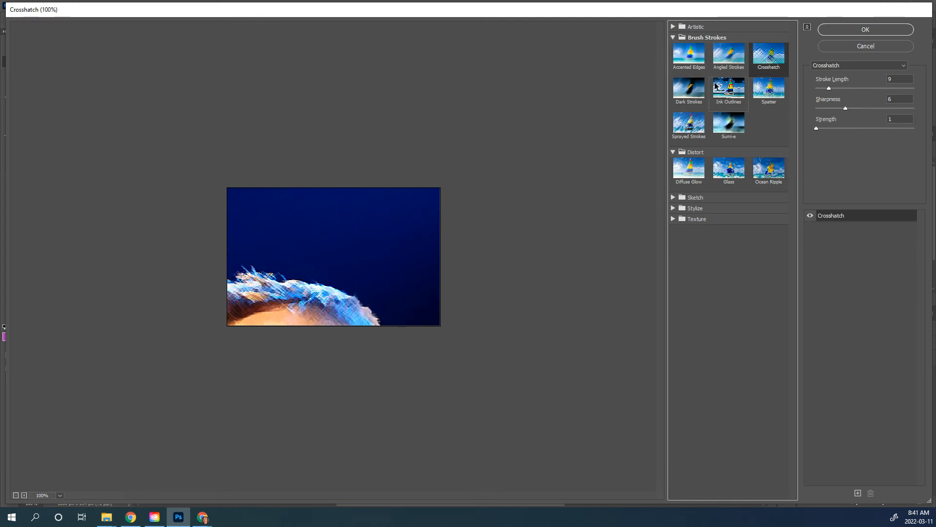
click(688, 128)
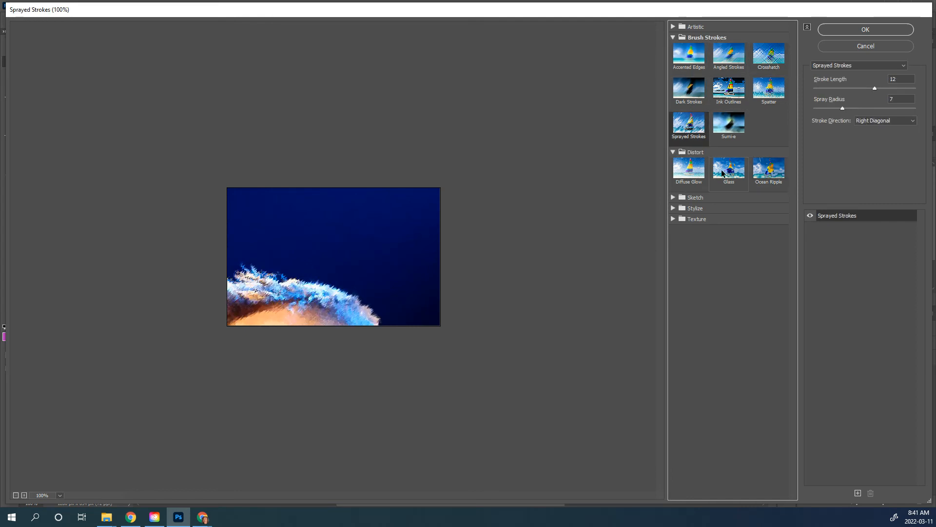
Apply the Ocean Ripple filter to the selected cell with a ripple size of 4
click(767, 171)
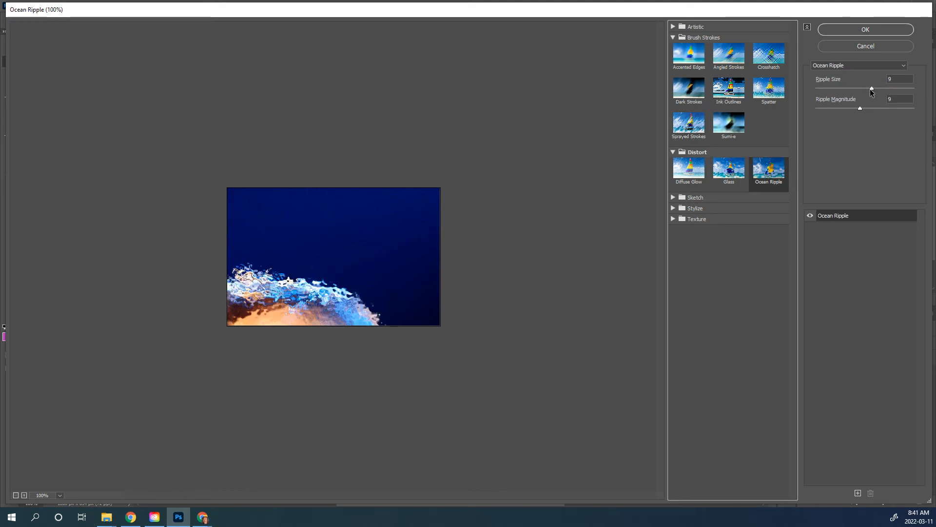
drag(872, 89, 837, 88)
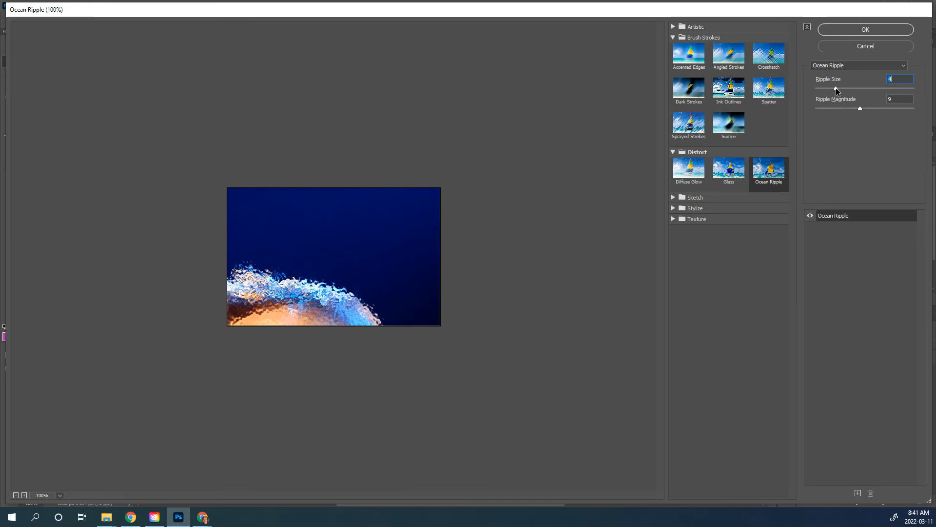
click(865, 30)
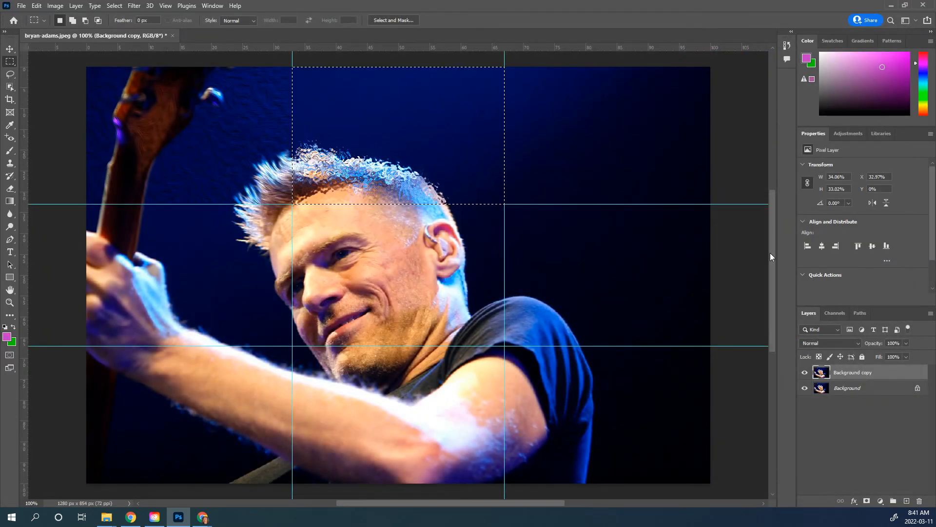
Select the image's upper-right grid cell with the Rectangular Marquee
drag(504, 67, 726, 199)
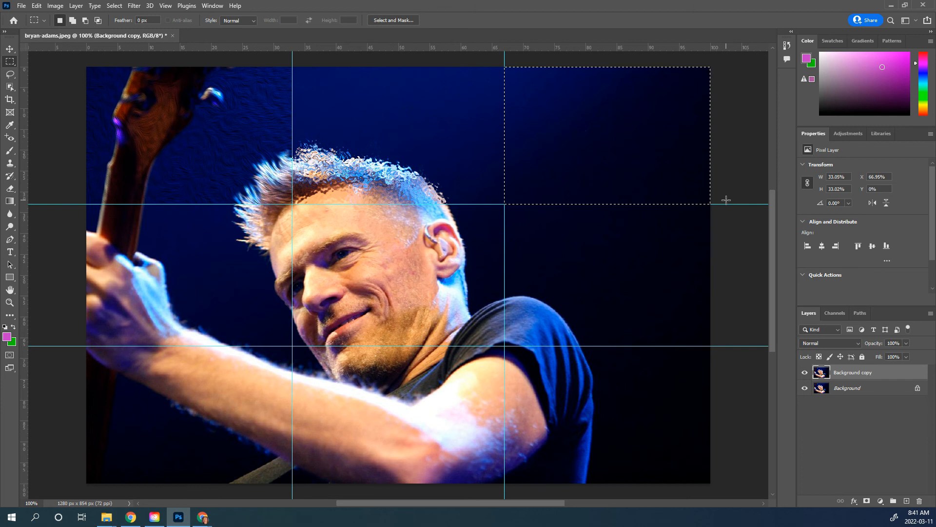